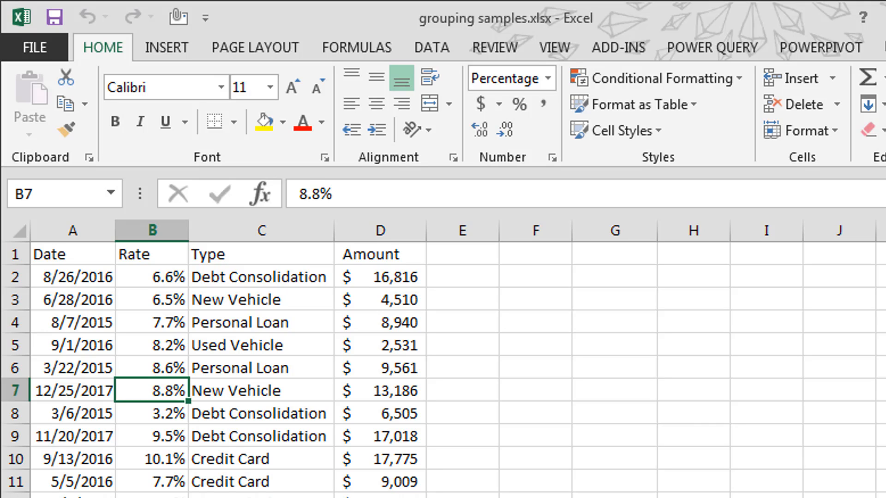
Create a PivotTable from the loan data on a new worksheet, with Type as rows and the sum of Amount as values.
click(262, 497)
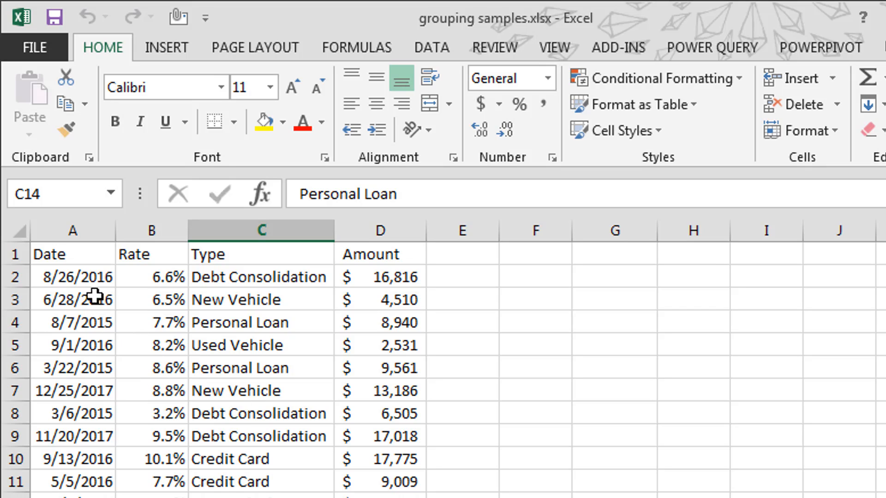
click(263, 363)
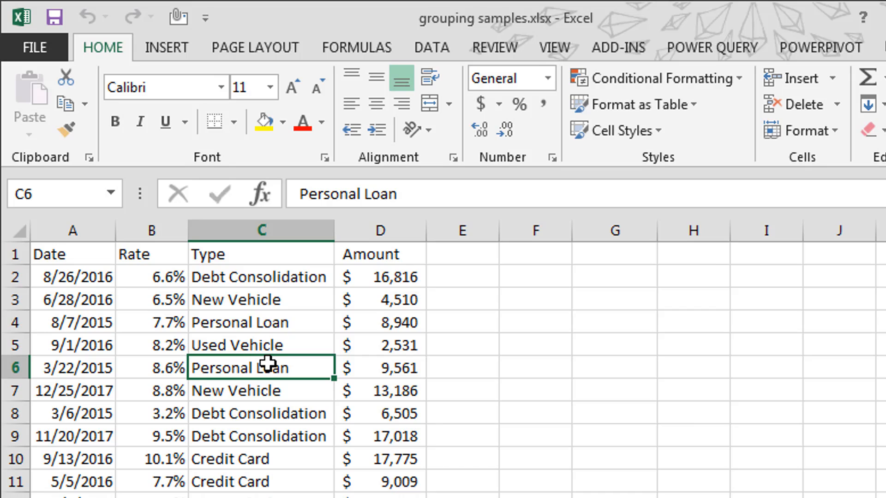
click(180, 49)
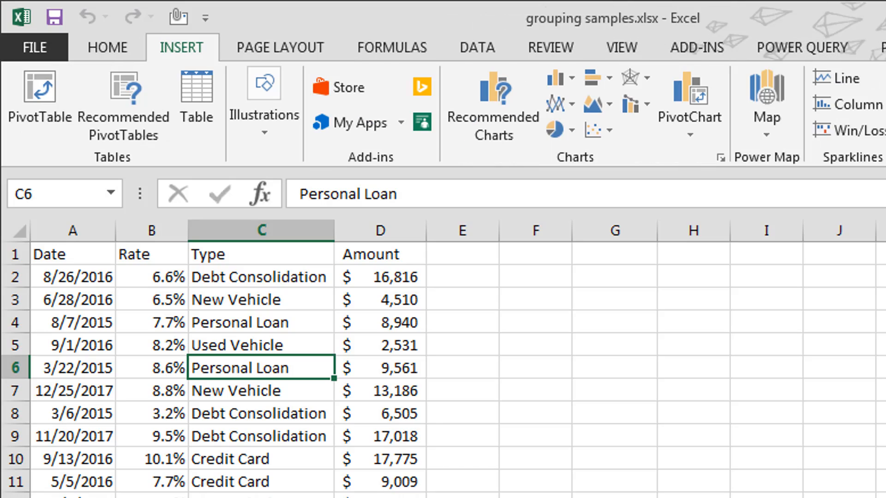
click(44, 88)
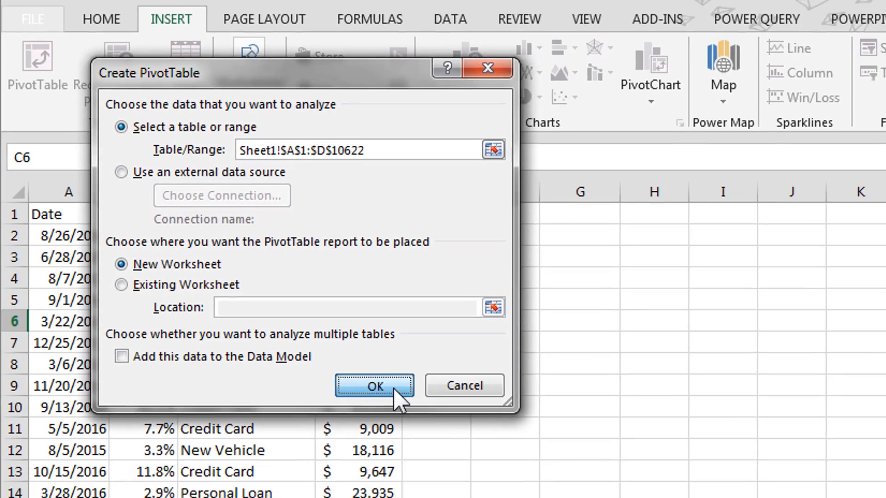
click(402, 437)
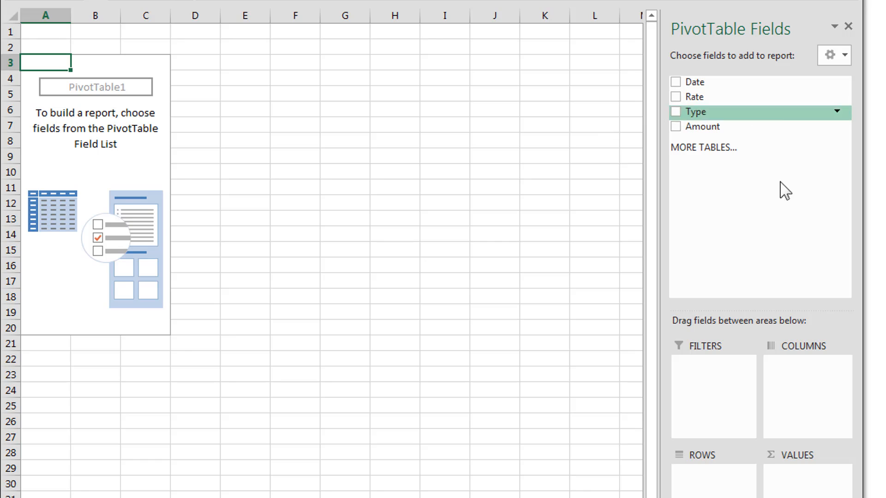
drag(713, 132, 821, 480)
drag(700, 112, 710, 479)
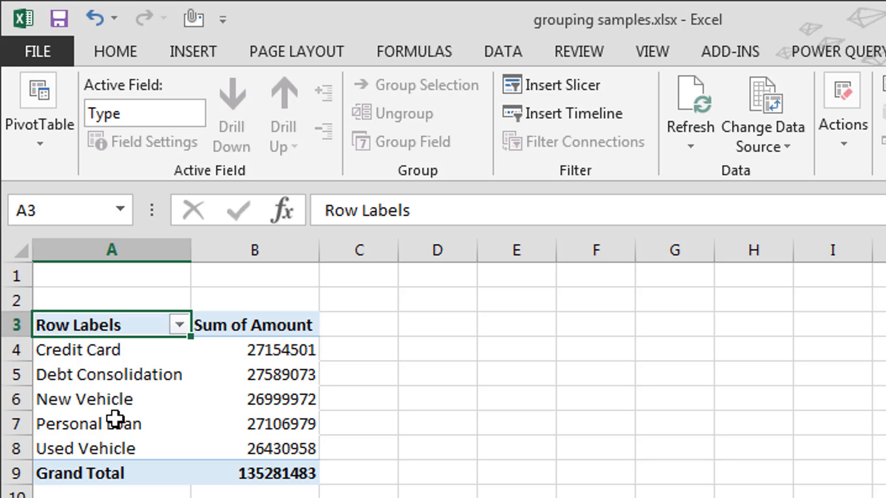
Move the New Vehicle row below Personal Loan so it sits directly above Used Vehicle.
click(110, 400)
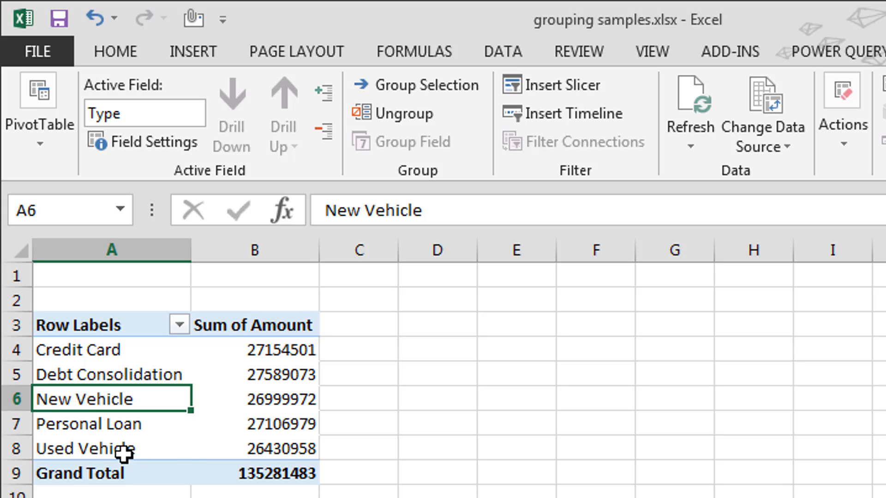
click(175, 450)
click(120, 406)
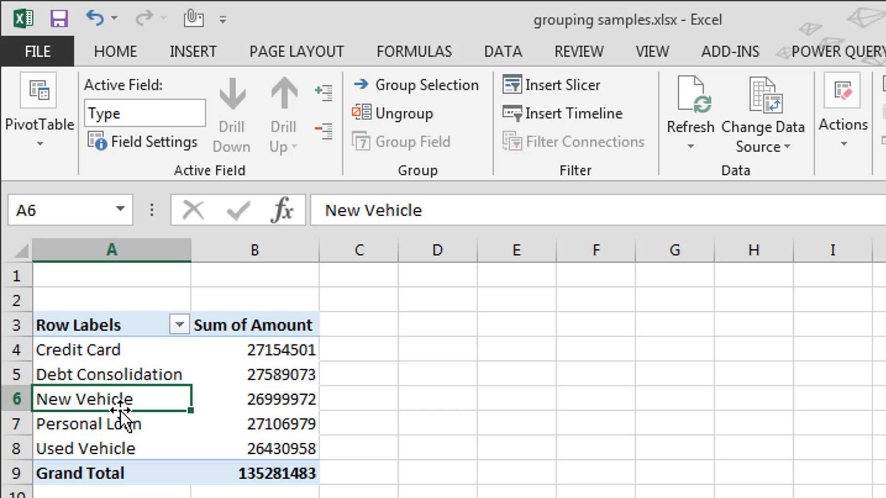
drag(120, 410, 116, 443)
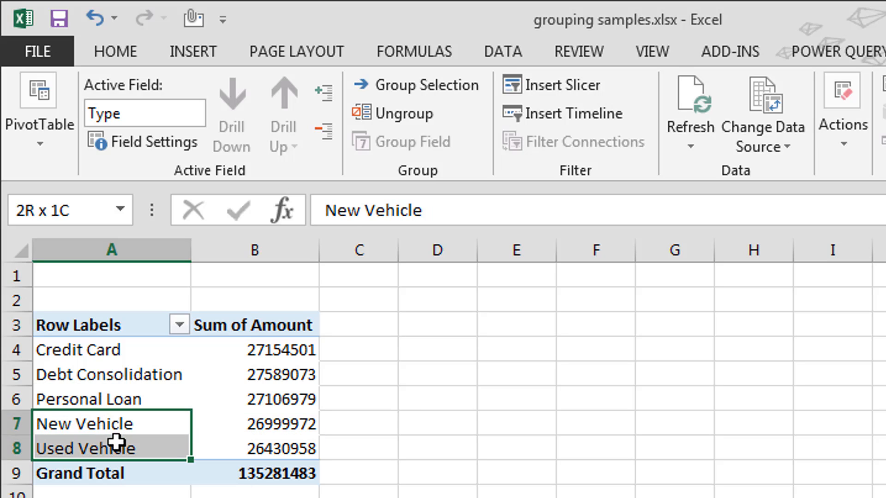
drag(256, 399, 360, 276)
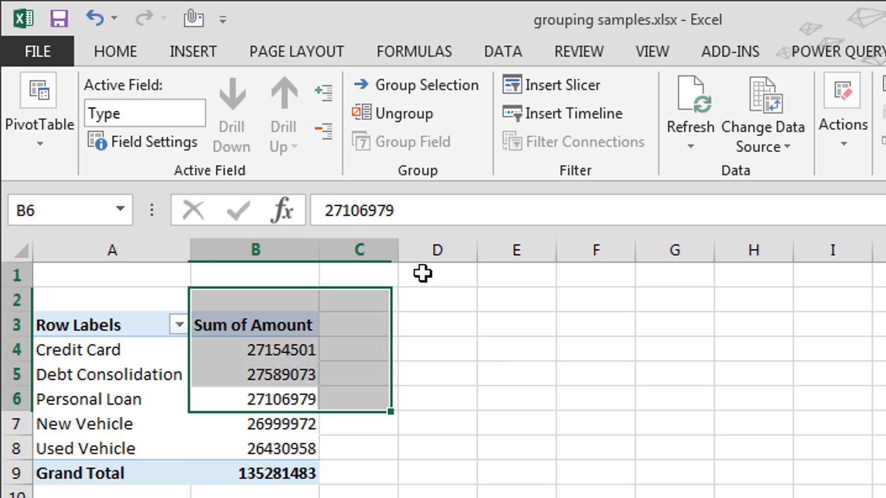
Group the New Vehicle and Used Vehicle items and collapse all the outer row items.
drag(121, 424, 119, 440)
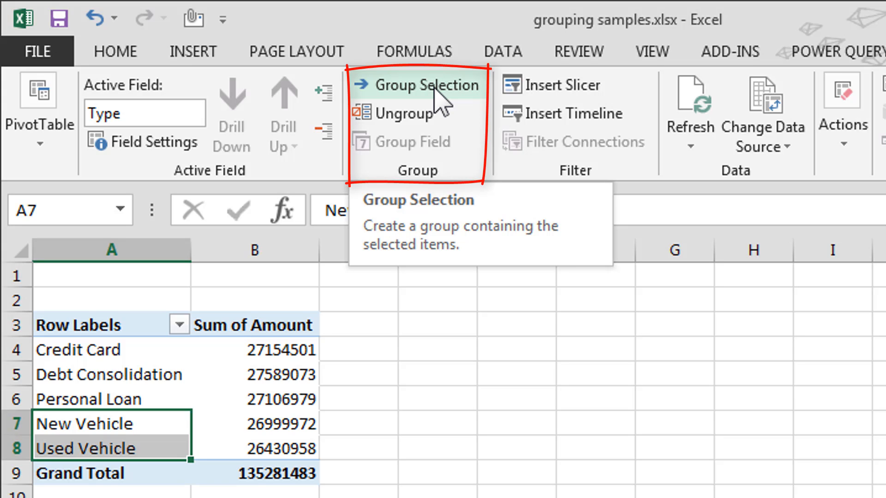
click(434, 89)
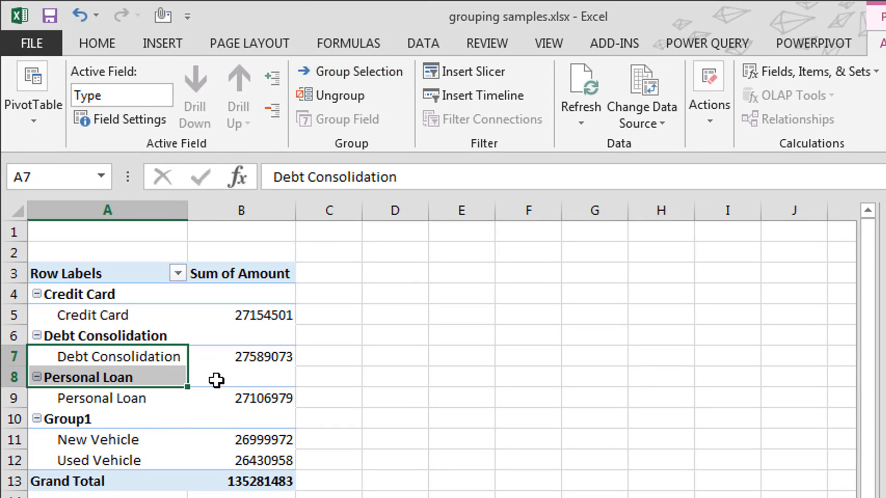
click(144, 423)
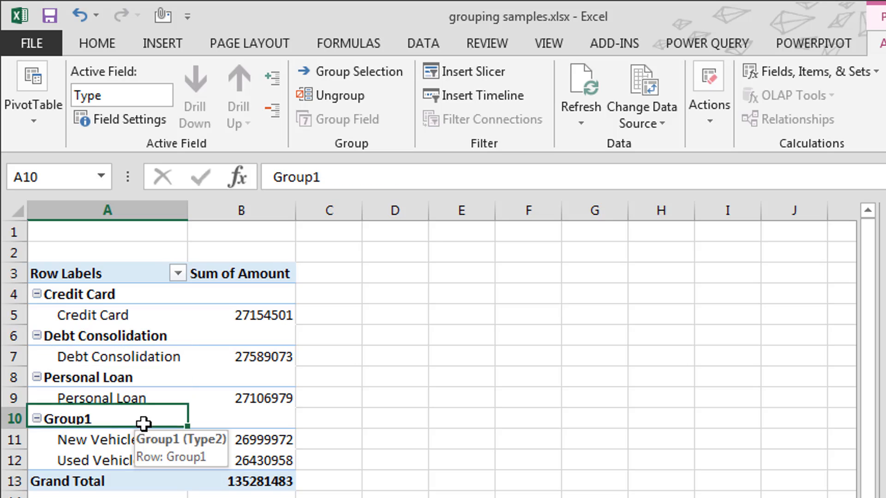
click(272, 110)
Rename the new vehicle group as All Auto.
click(59, 357)
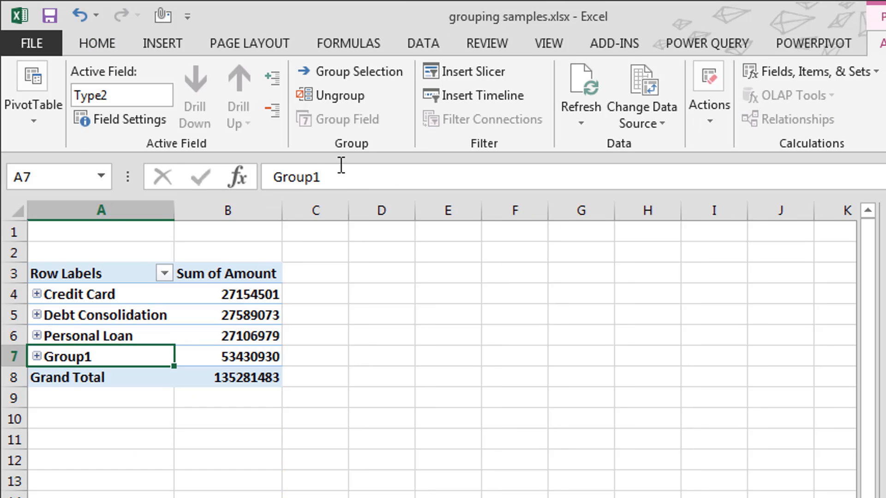
drag(332, 175, 272, 167)
text(A)
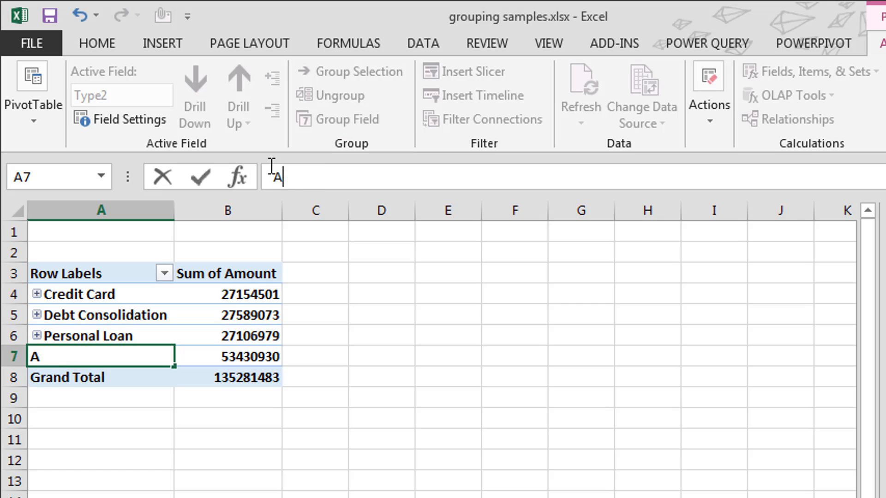
text(ll Auto)
key(Return)
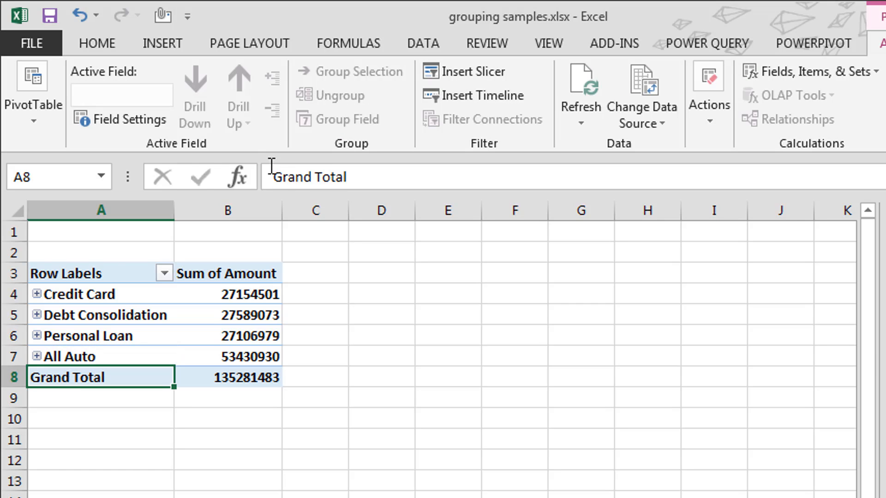
click(228, 355)
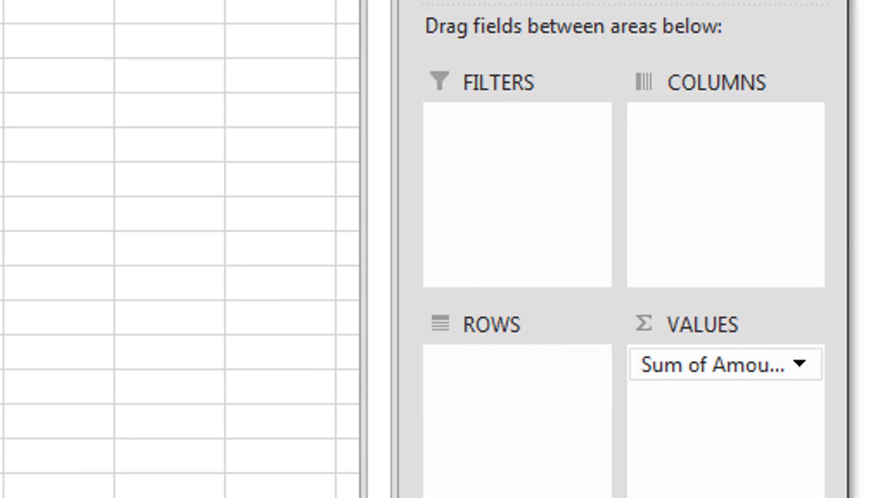
Add the Date field to the PivotTable's rows.
drag(462, 3, 508, 376)
click(505, 376)
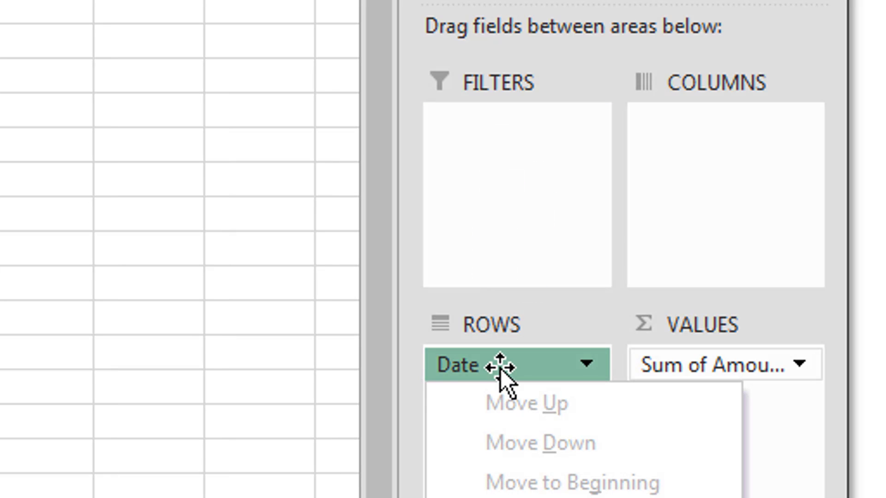
click(503, 372)
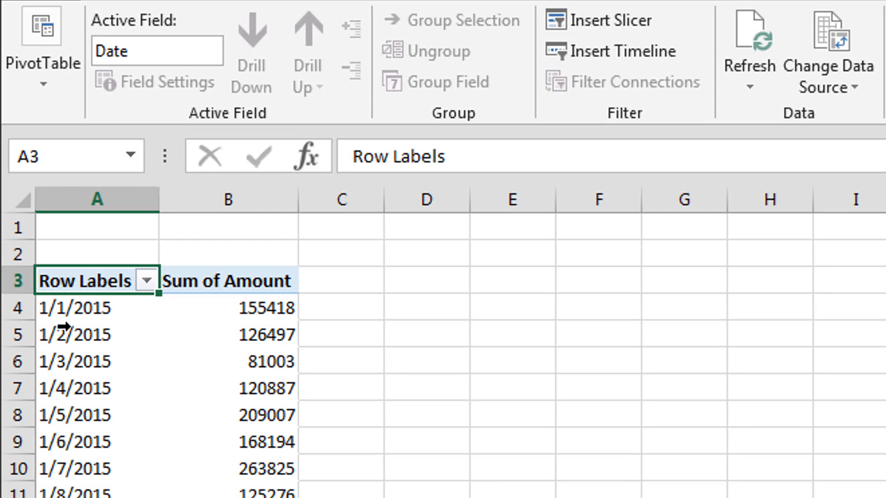
Group the row dates by Months and Years, keeping the automatic start and end dates.
click(62, 333)
click(80, 333)
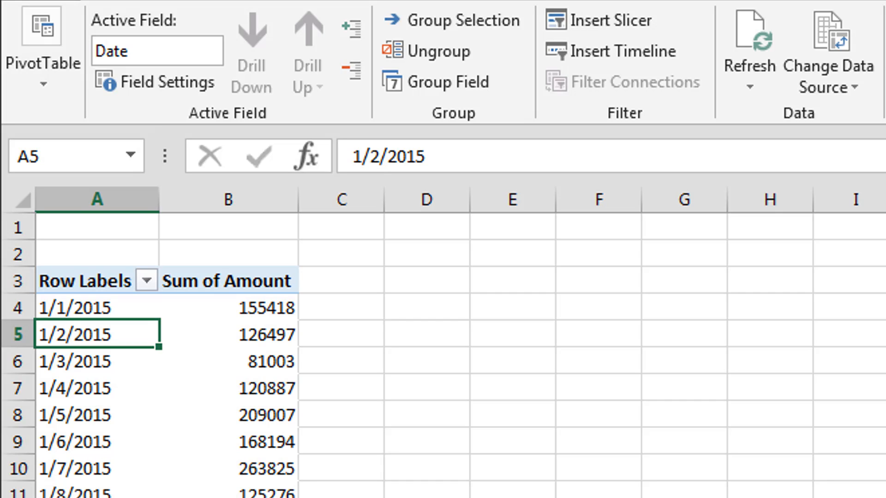
click(87, 398)
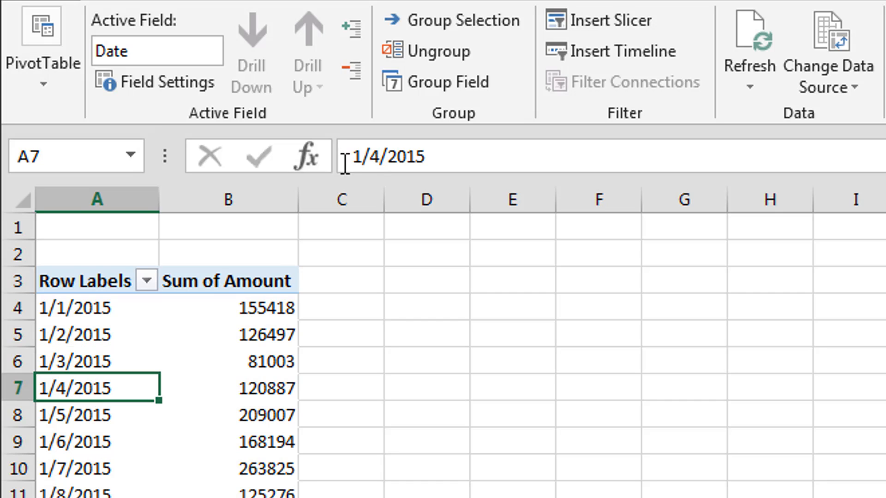
click(451, 28)
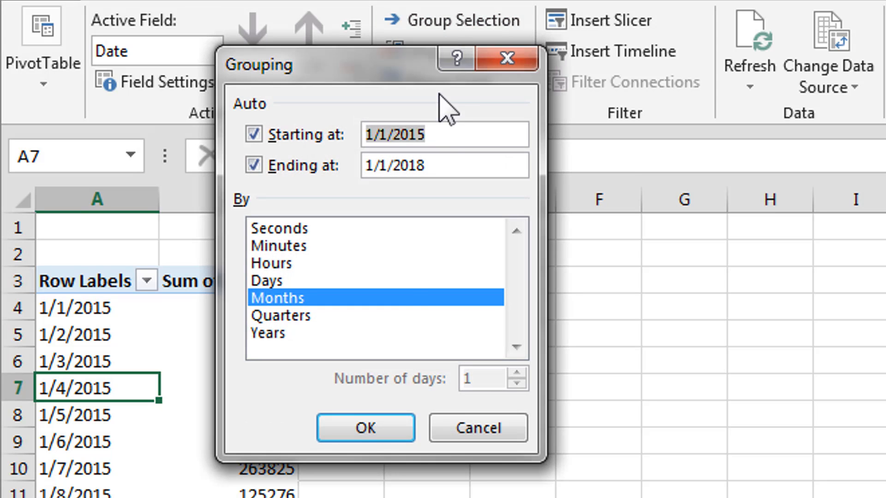
click(280, 336)
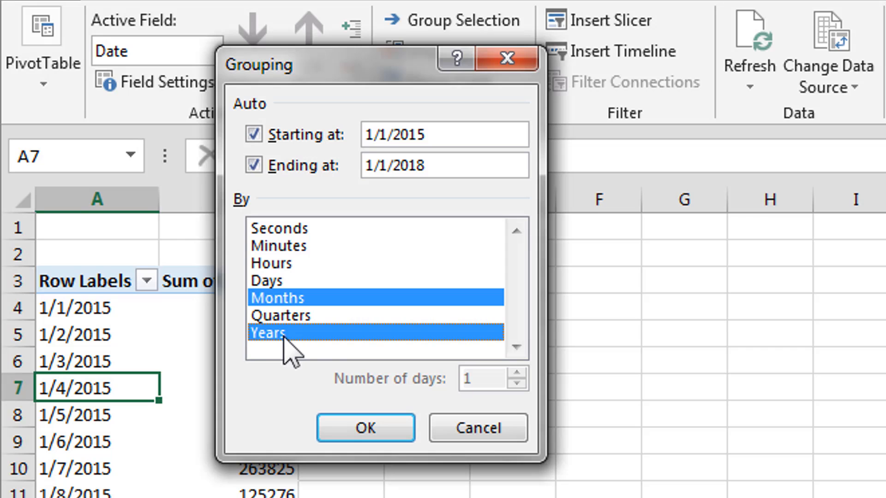
click(359, 433)
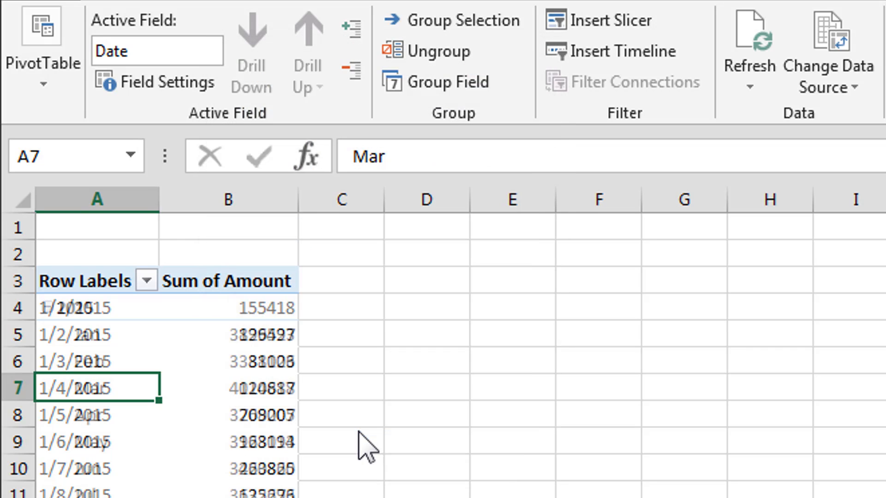
Examine the grouped date rows, collapsing and re-expanding 2015 and checking its individual months.
click(105, 306)
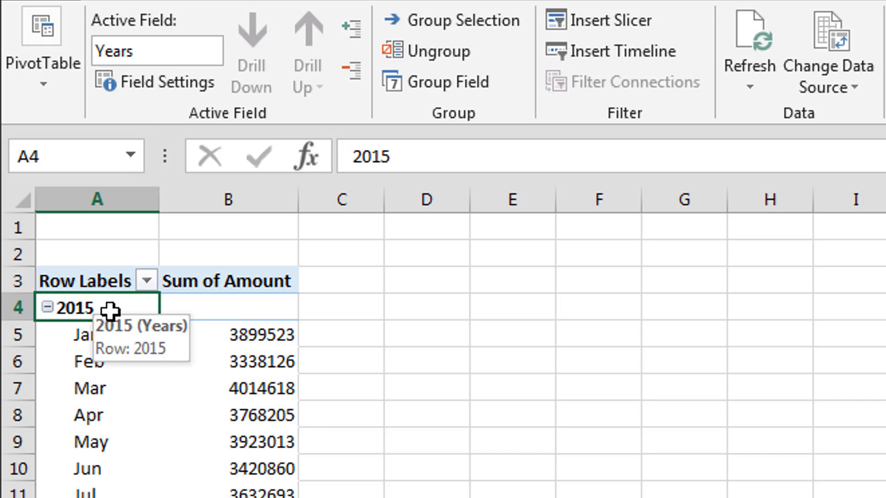
click(50, 307)
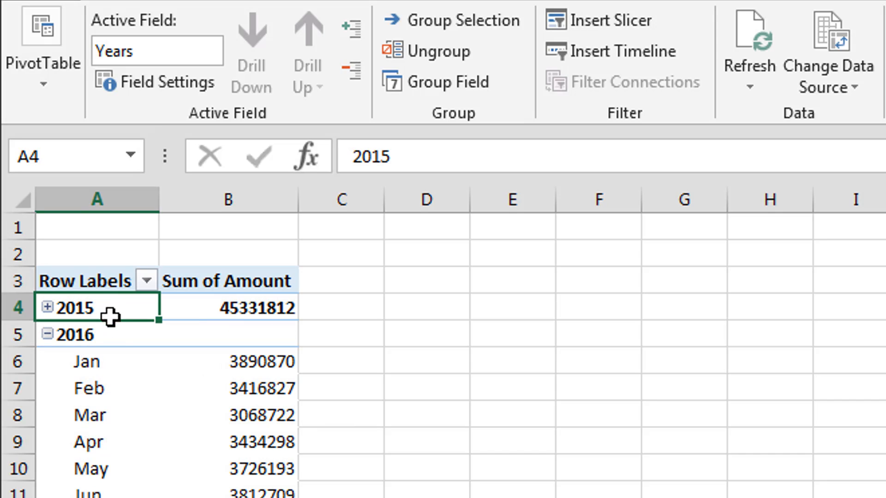
click(47, 307)
click(94, 333)
click(95, 364)
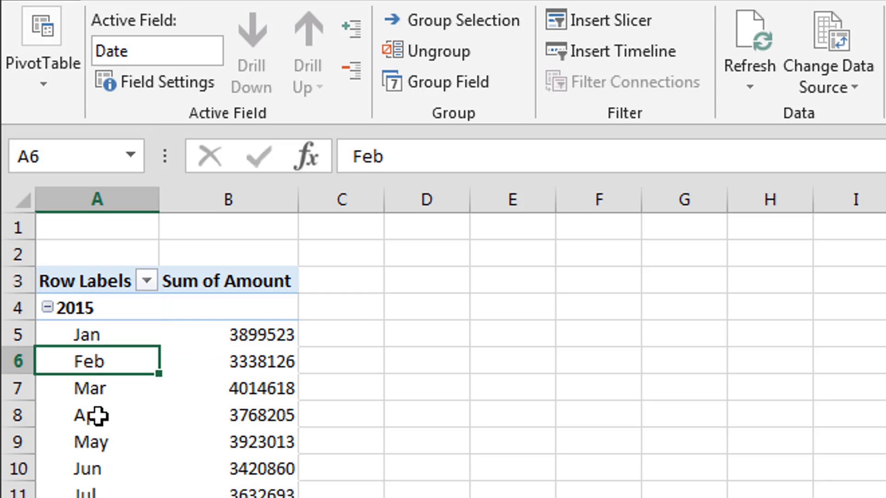
click(95, 415)
click(100, 470)
ctrl+click(103, 490)
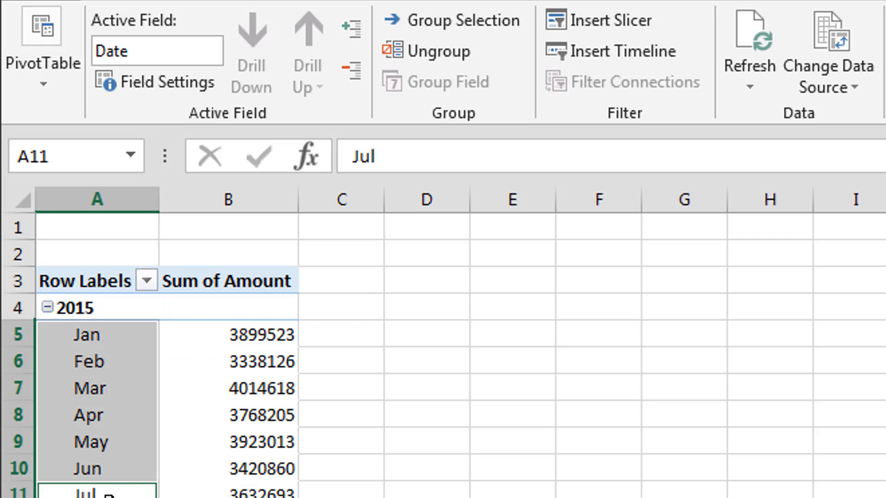
click(125, 469)
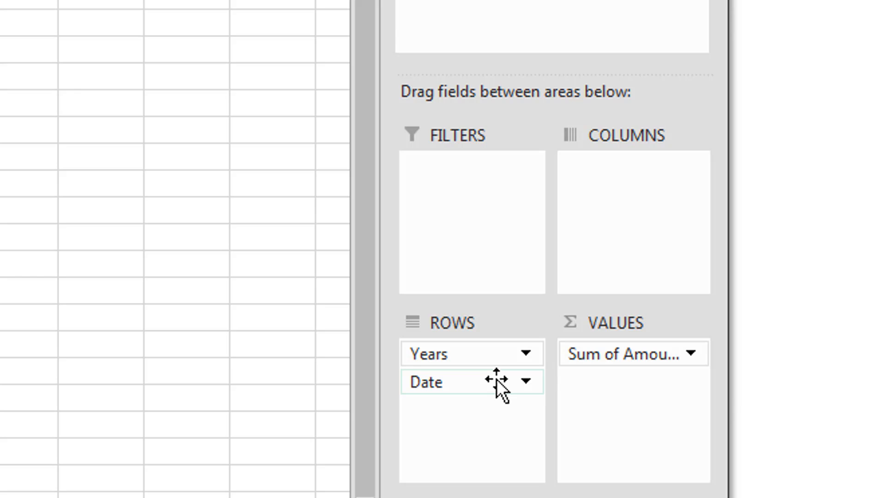
Move the Years field from the PivotTable's rows to its columns.
click(455, 358)
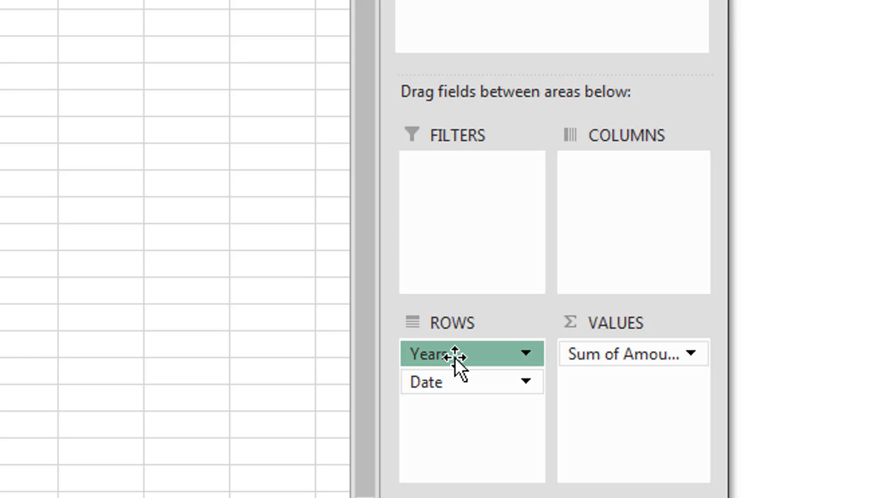
drag(455, 358, 615, 255)
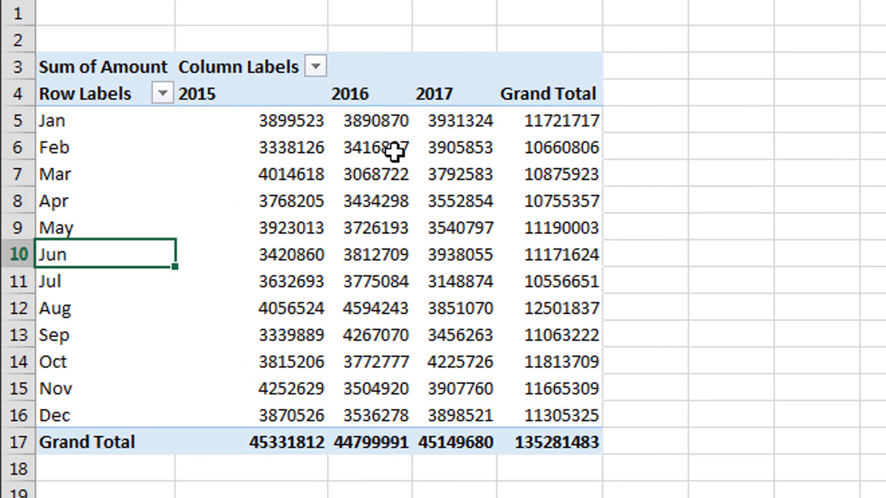
Compare the January amounts across the 2015, 2016 and 2017 columns.
click(79, 125)
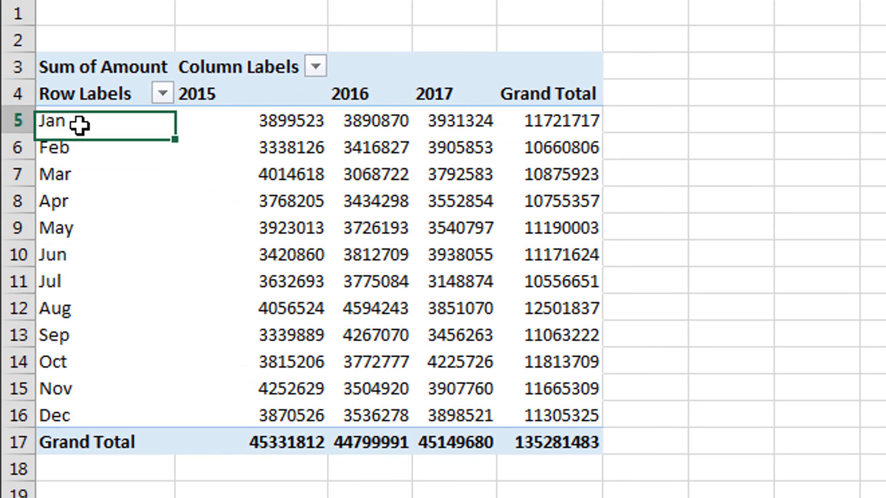
click(298, 137)
click(294, 121)
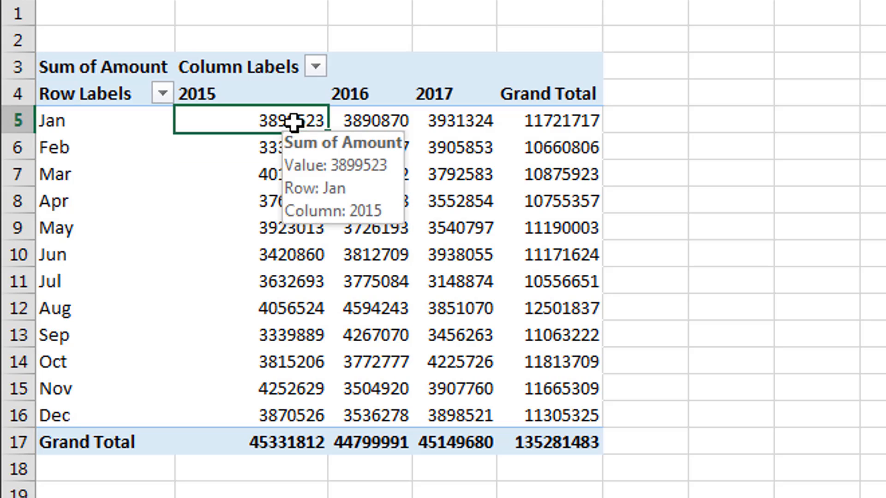
click(359, 126)
click(461, 123)
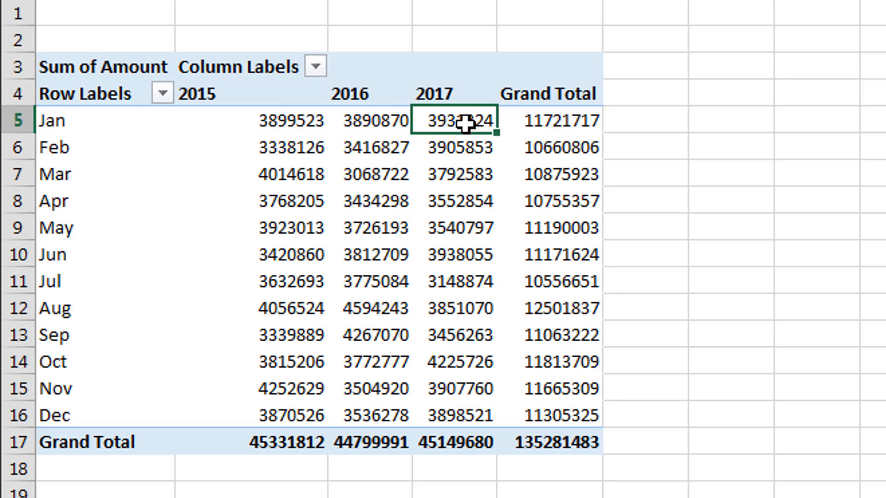
click(287, 122)
click(390, 121)
click(464, 120)
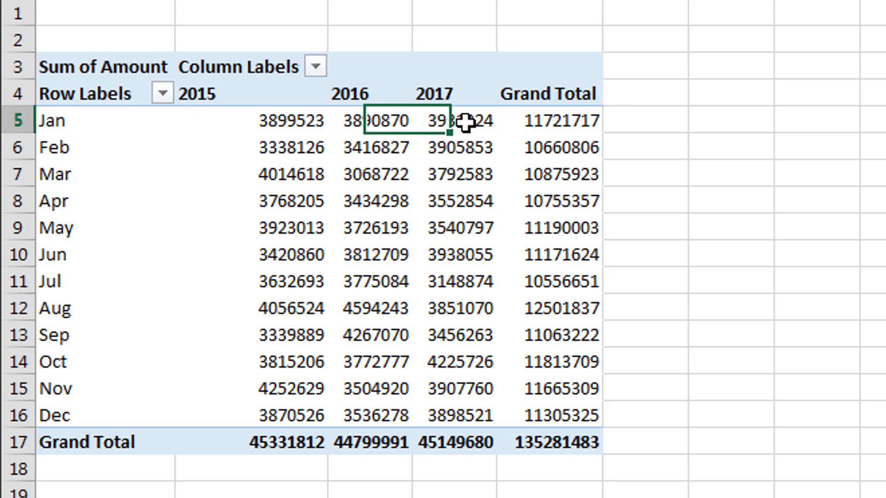
Remove the Years and date fields from the PivotTable and place the Rate field in its rows.
mouse_move(343, 218)
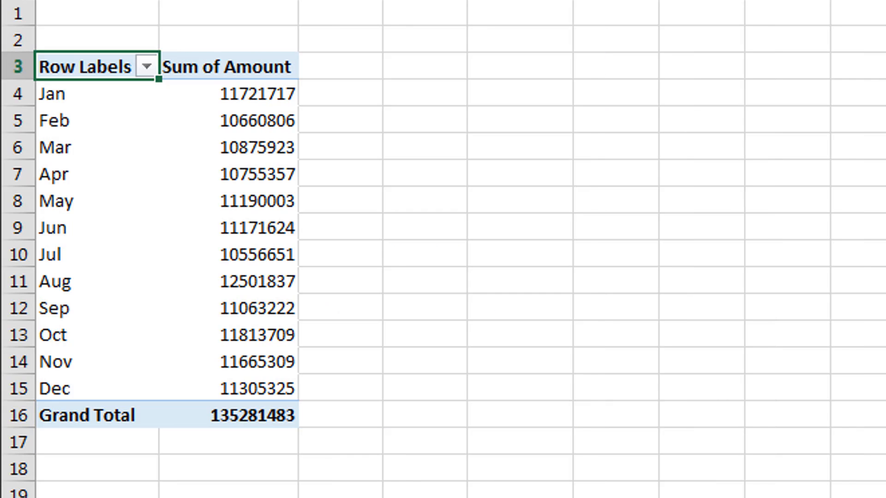
key(ctrl+z)
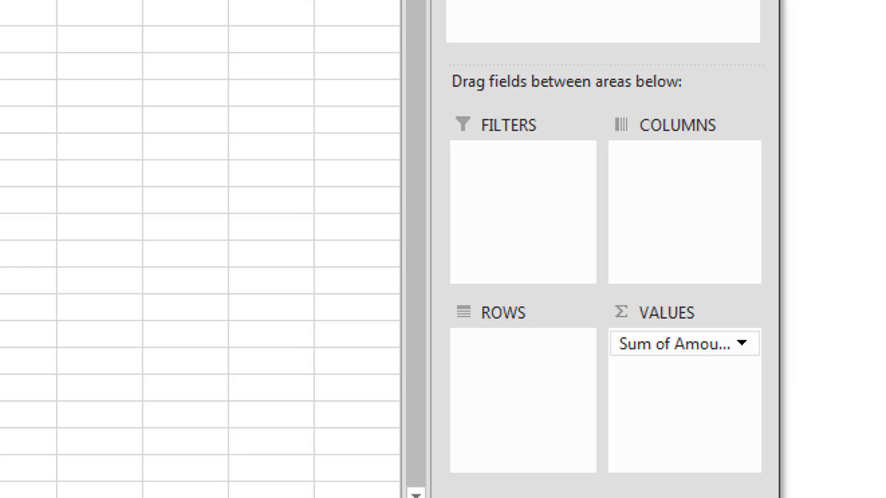
drag(509, 19, 515, 367)
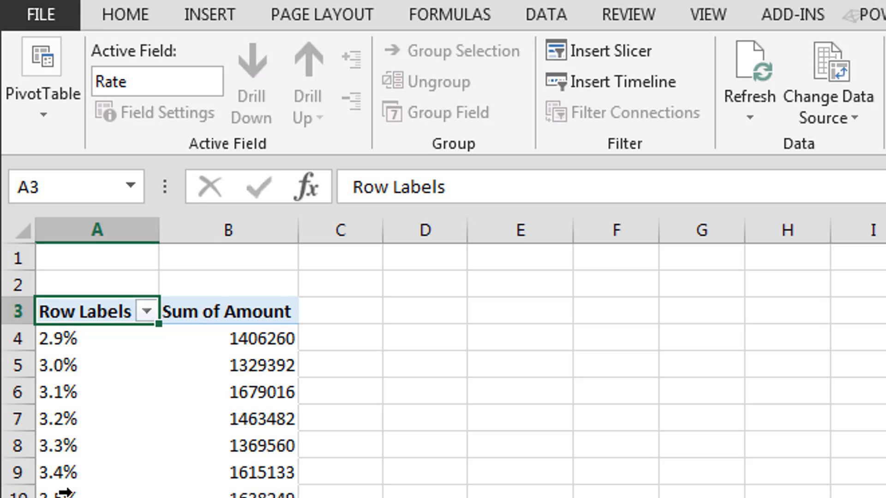
Examine the ungrouped rate items in the row labels, comparing the 2.9% and 3.0% entries.
click(55, 494)
click(82, 347)
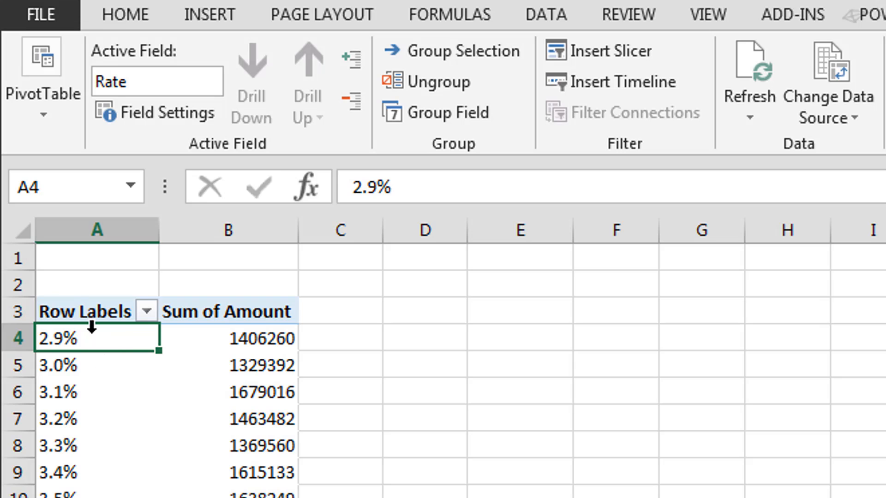
click(99, 371)
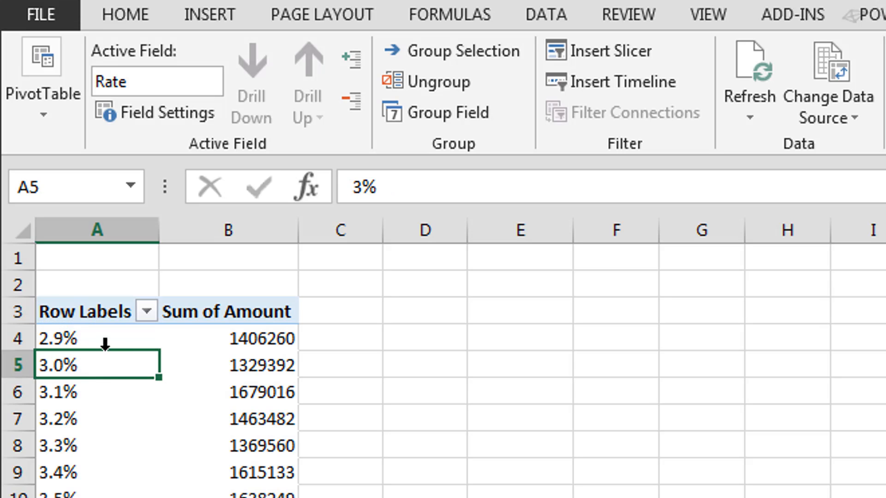
click(101, 341)
click(104, 370)
click(114, 348)
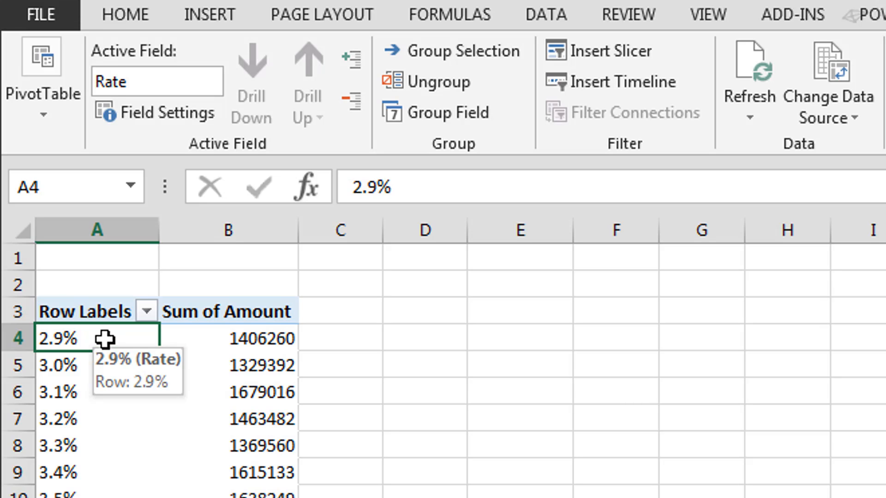
click(79, 371)
Group the Rate row items in intervals of 0.01, keeping the automatic start of 0.029 and end of 0.119.
click(91, 342)
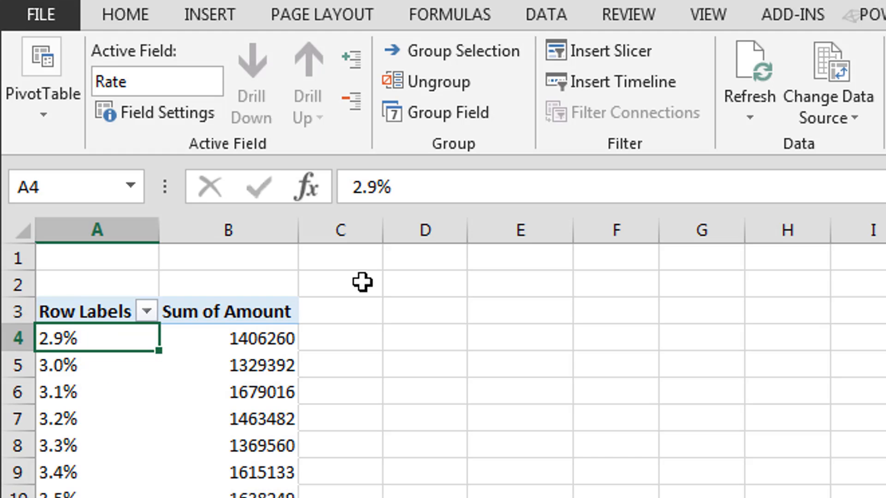
click(462, 59)
drag(348, 178, 279, 89)
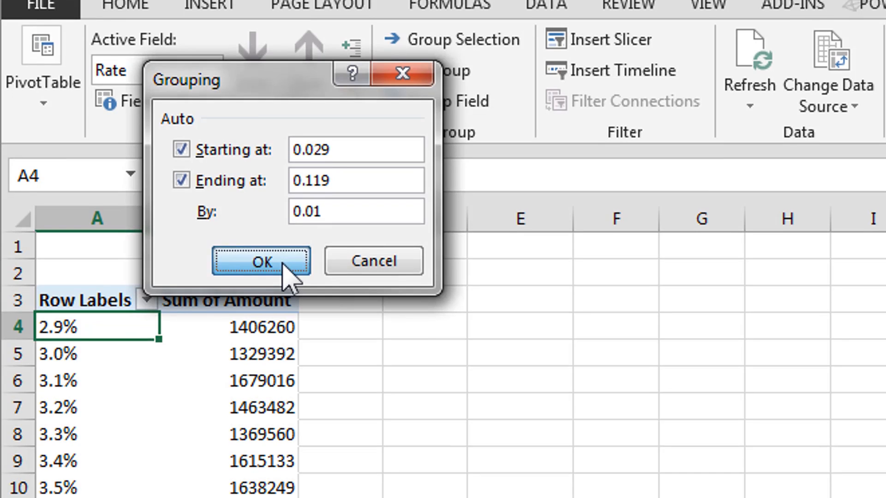
click(285, 277)
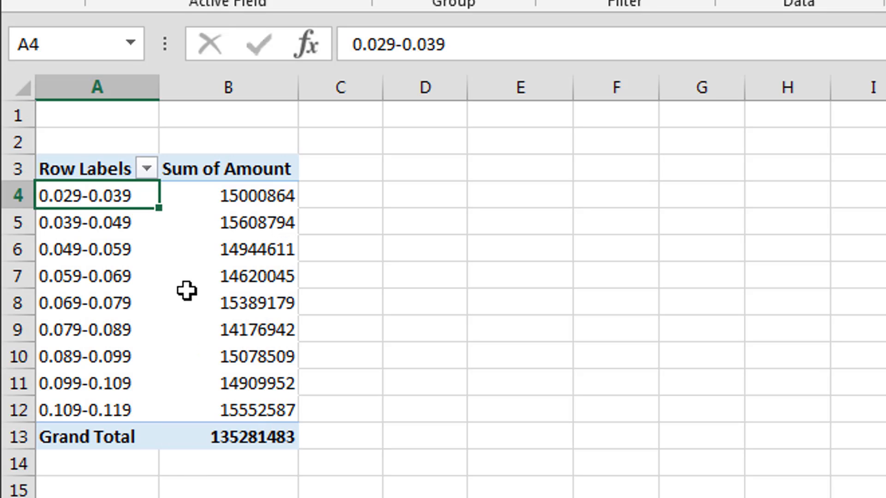
mouse_move(277, 226)
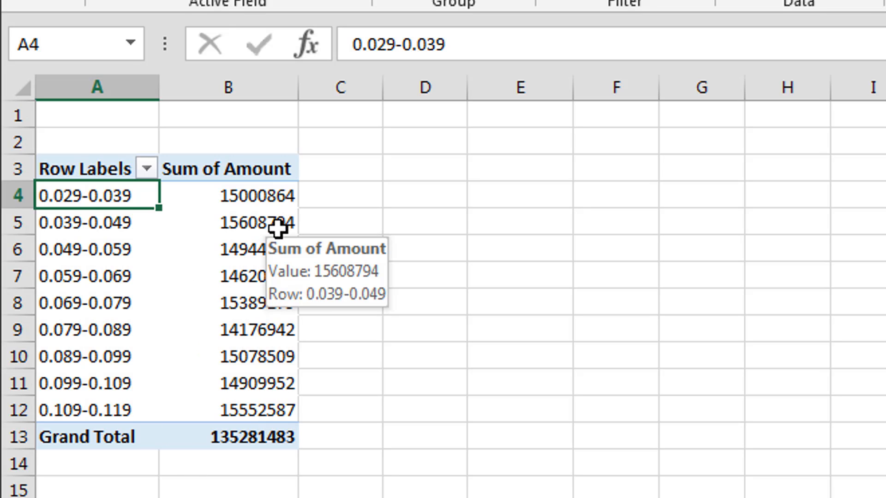